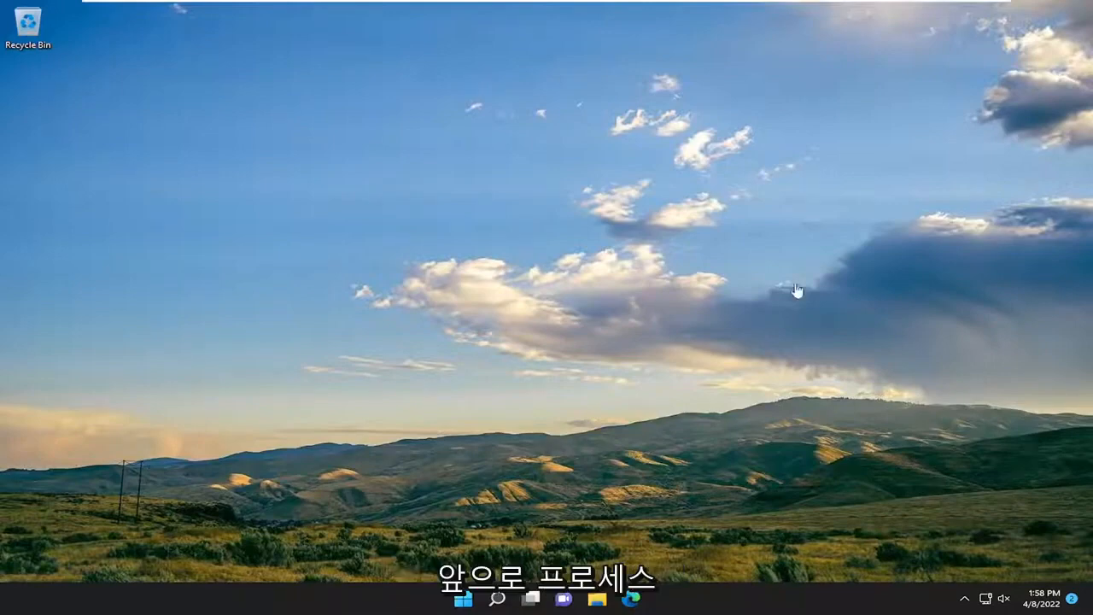
Bring up a File Explorer window and position it on screen
left_click(598, 600)
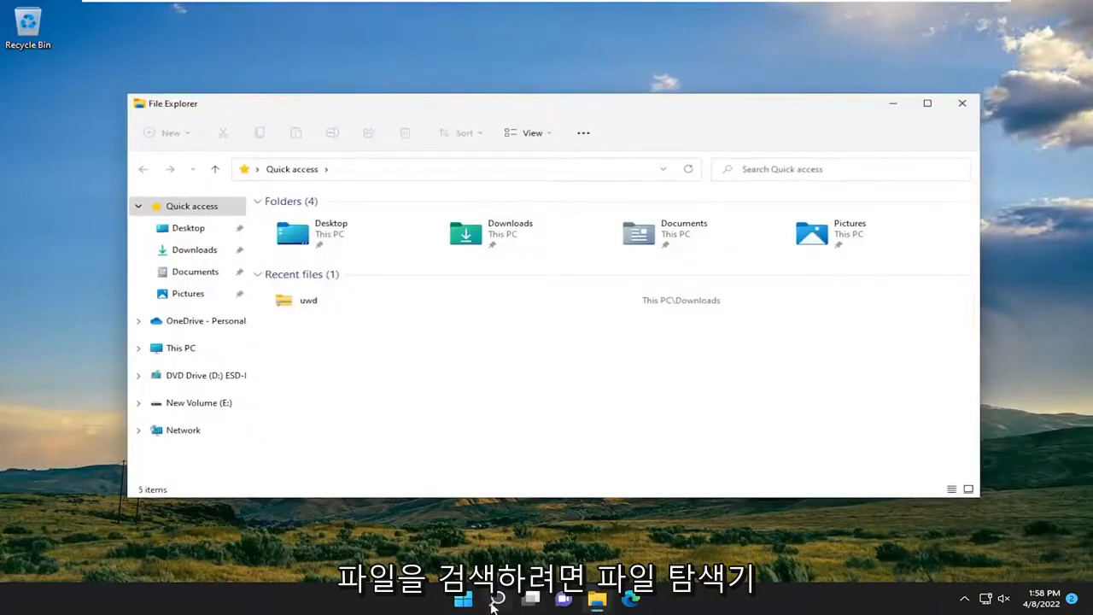
right_click(495, 602)
key("Escape")
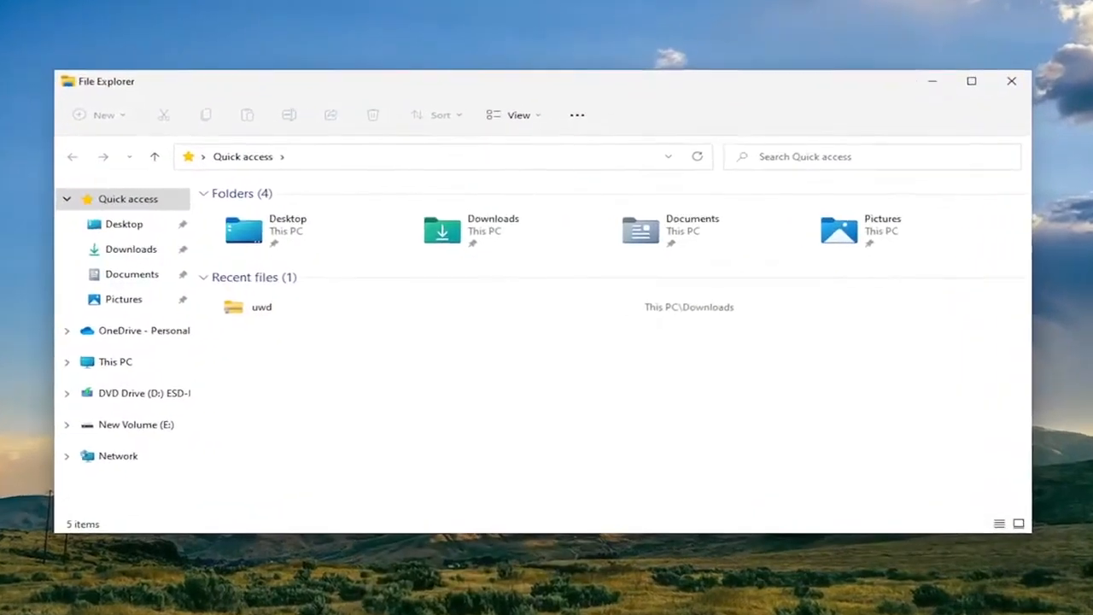
left_click_drag(552, 91, 578, 61)
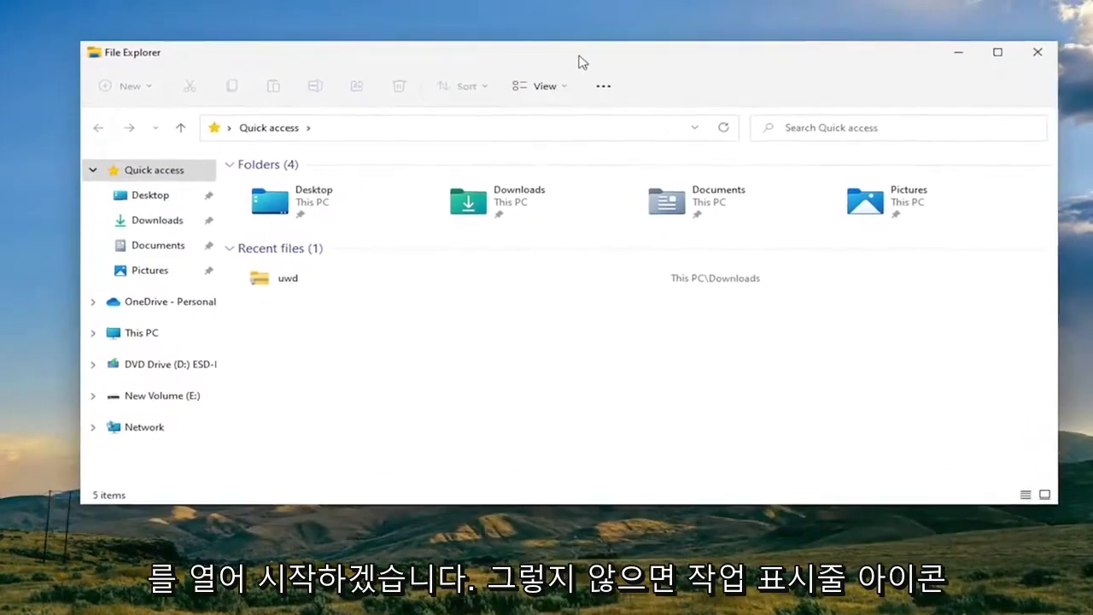
Show This PC's drives and select New Volume (E:) for its context actions
left_click(140, 335)
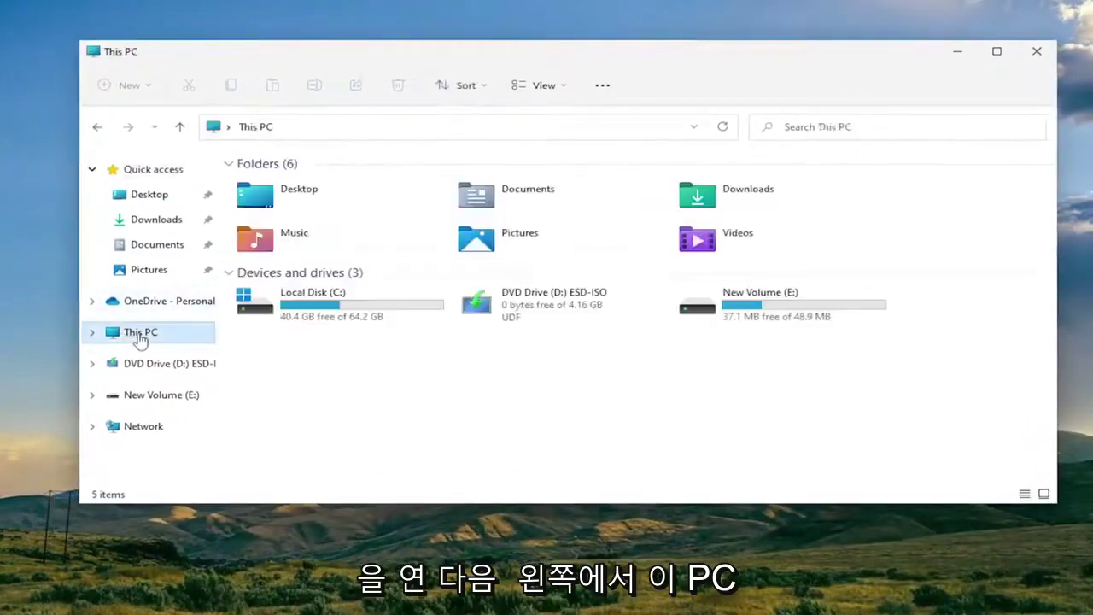
left_click(772, 316)
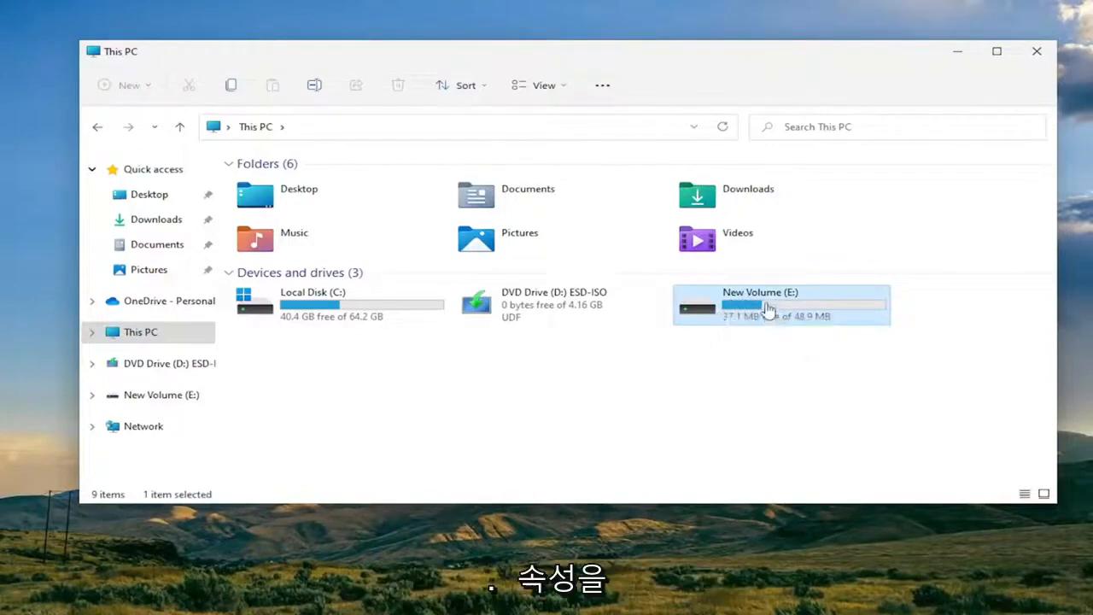
right_click(768, 306)
Show the Tools page of New Volume (E:) Properties
left_click(832, 477)
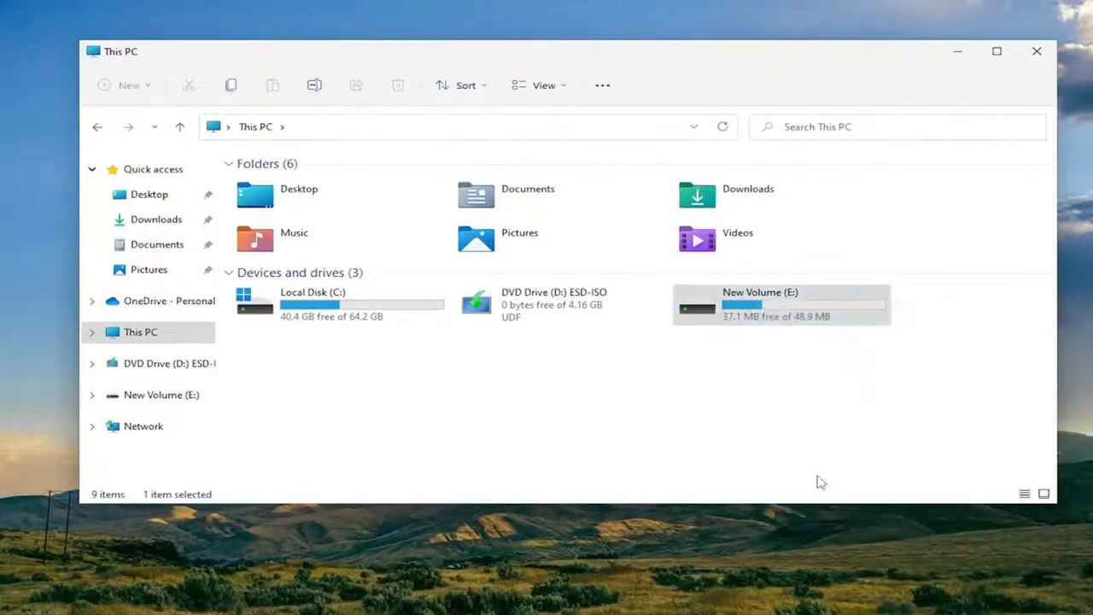
left_click_drag(865, 247, 659, 128)
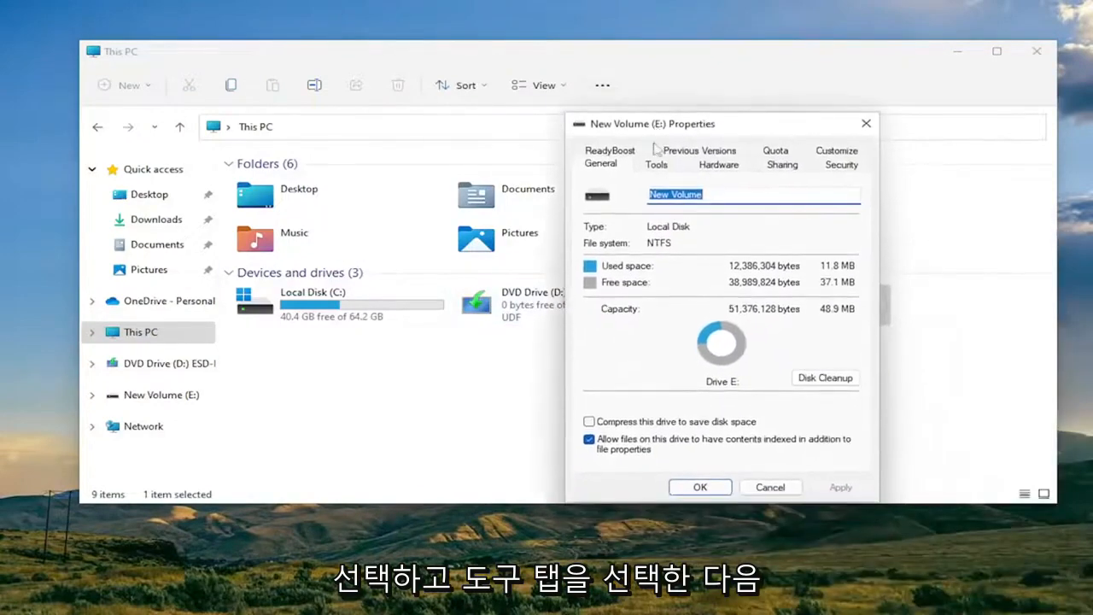
left_click(657, 164)
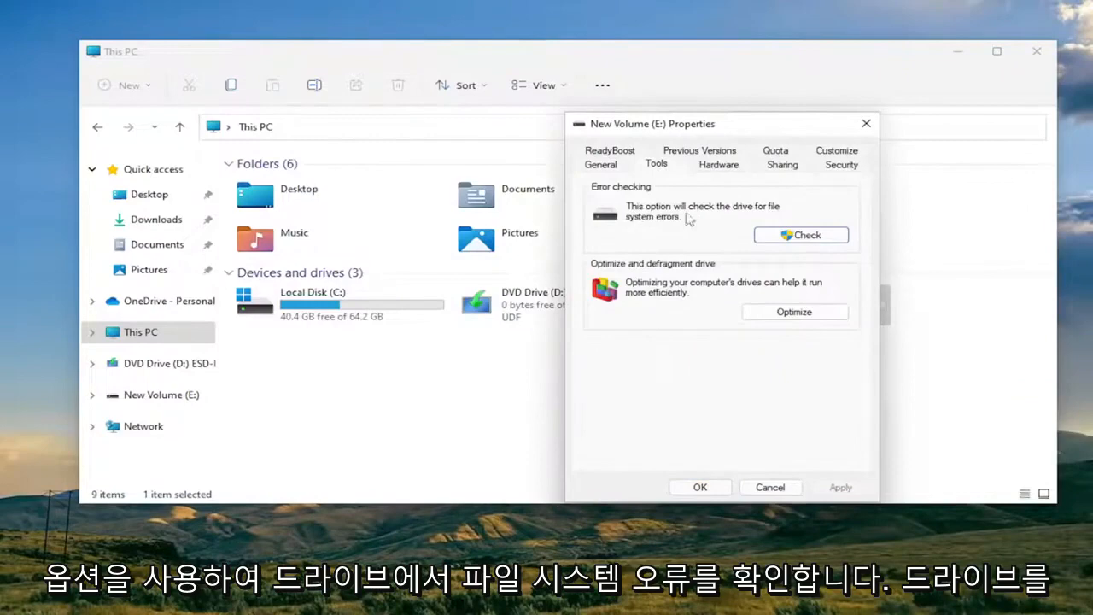
Run Error Checking's Scan drive on E:, see no errors found, and close Properties
left_click(786, 234)
left_click(377, 291)
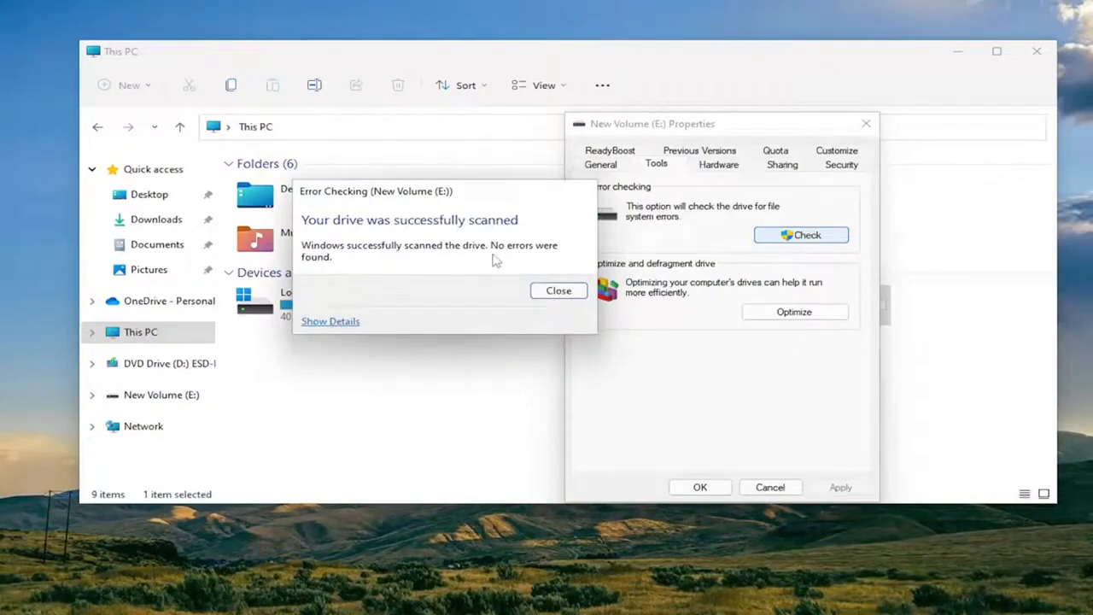
left_click(558, 290)
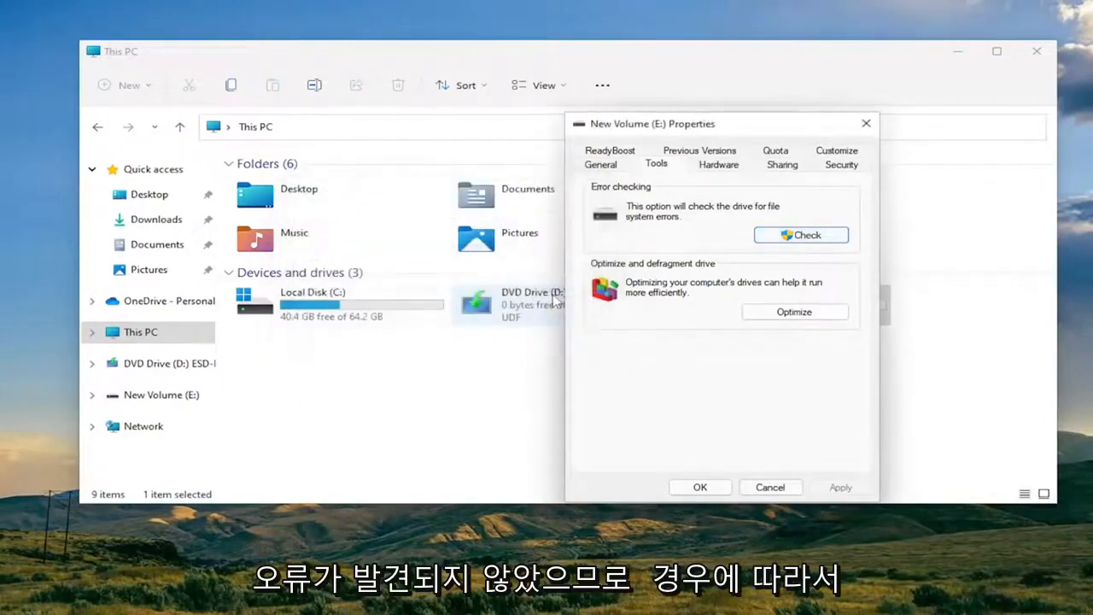
left_click(700, 487)
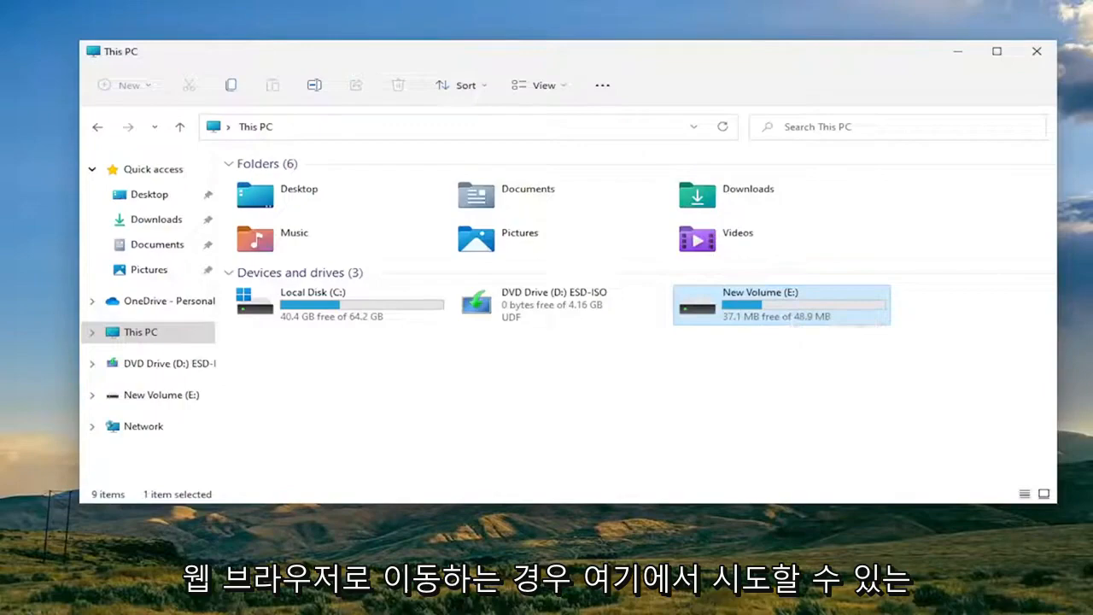
Launch Google Chrome from Windows search and close its What's New tab
key("super")
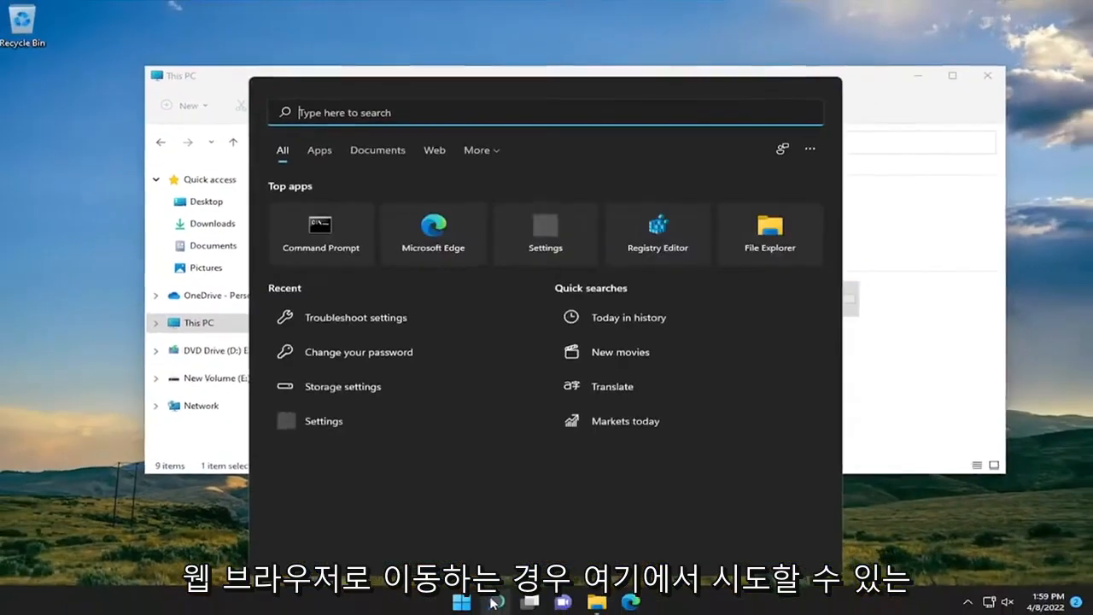
type("chrome")
key("Return")
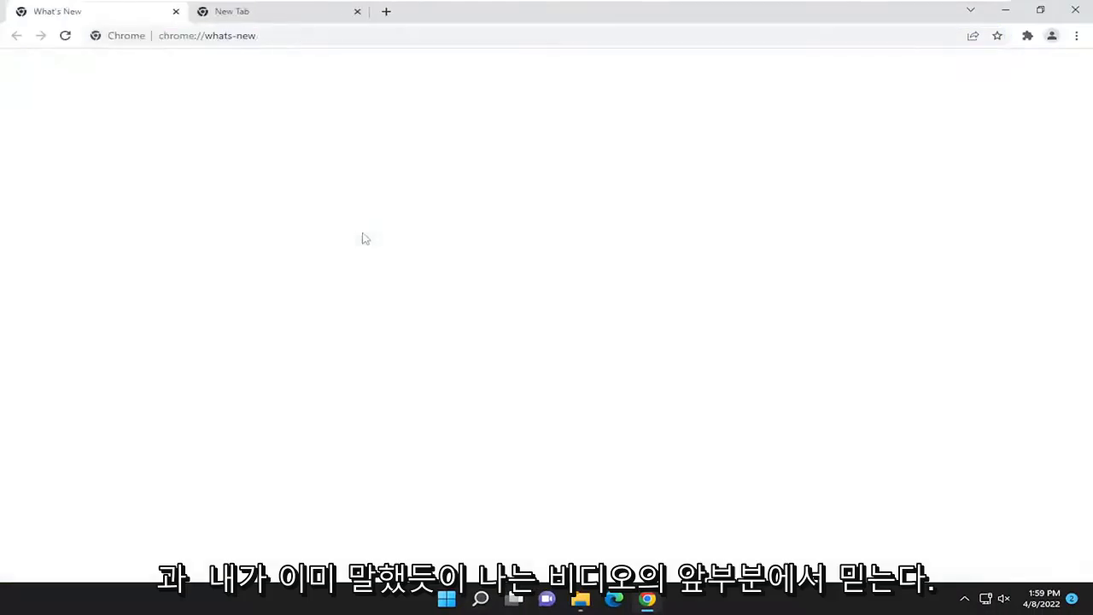
left_click(177, 12)
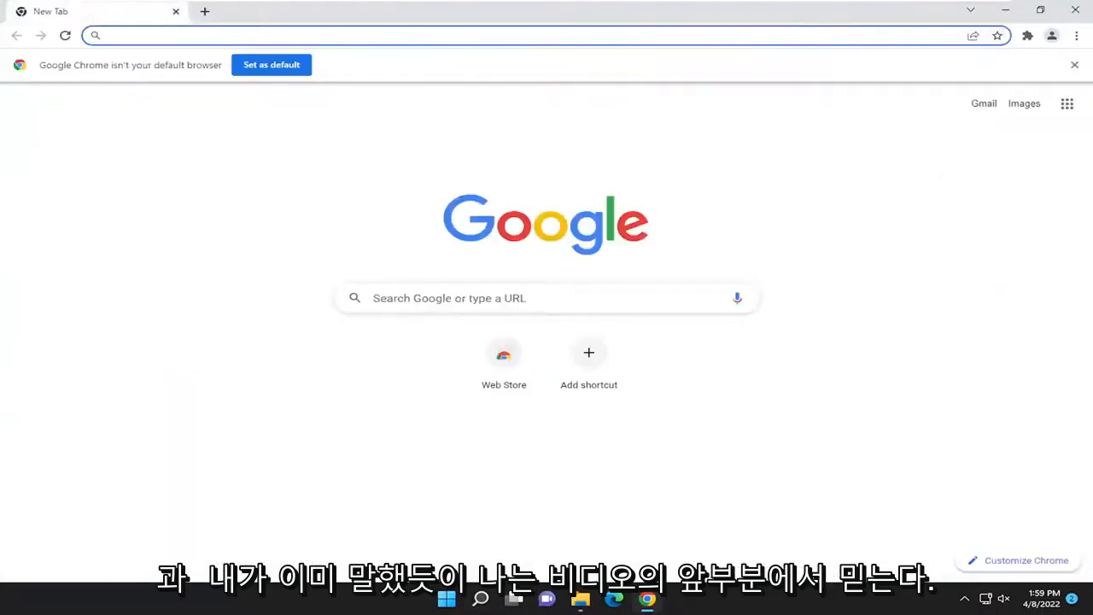
type("google.com")
Search Google for 'recuva download' to reach CCleaner's Recuva page
key("Return")
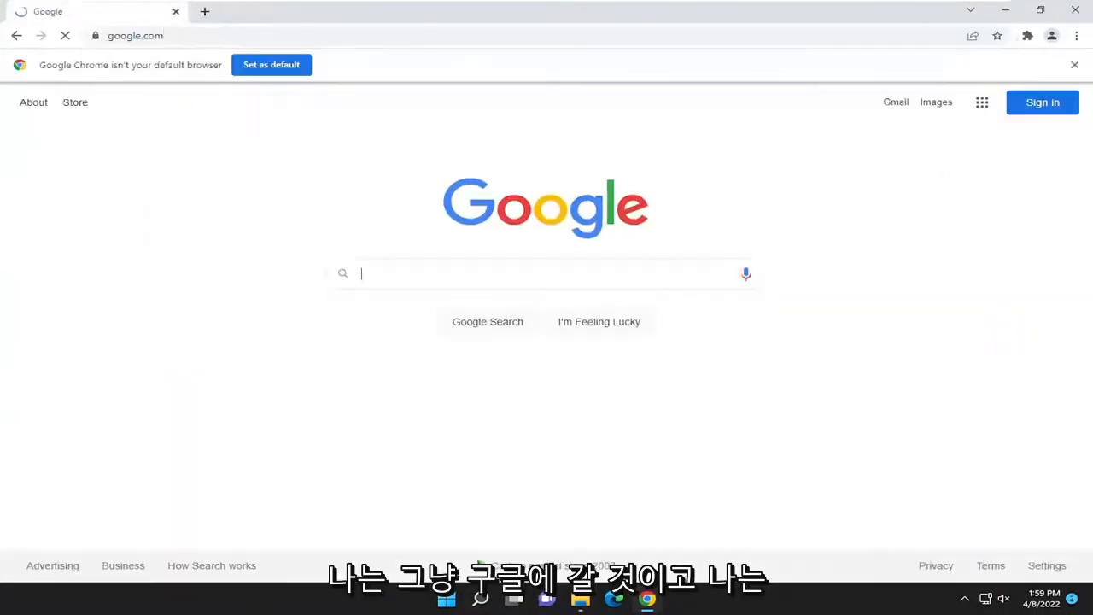
type("rec")
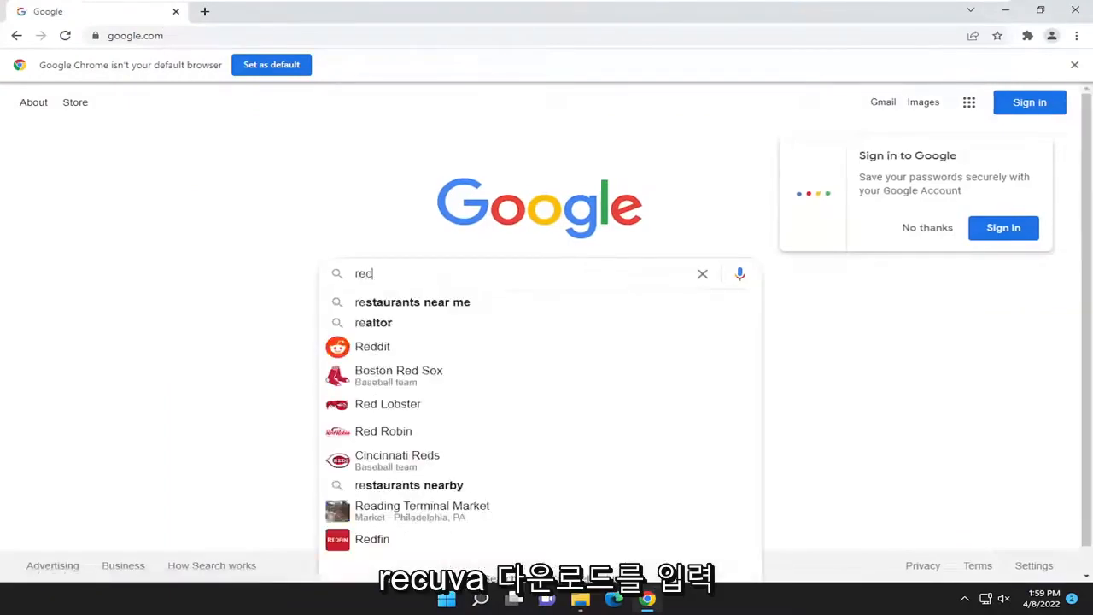
type("uva download")
key("Return")
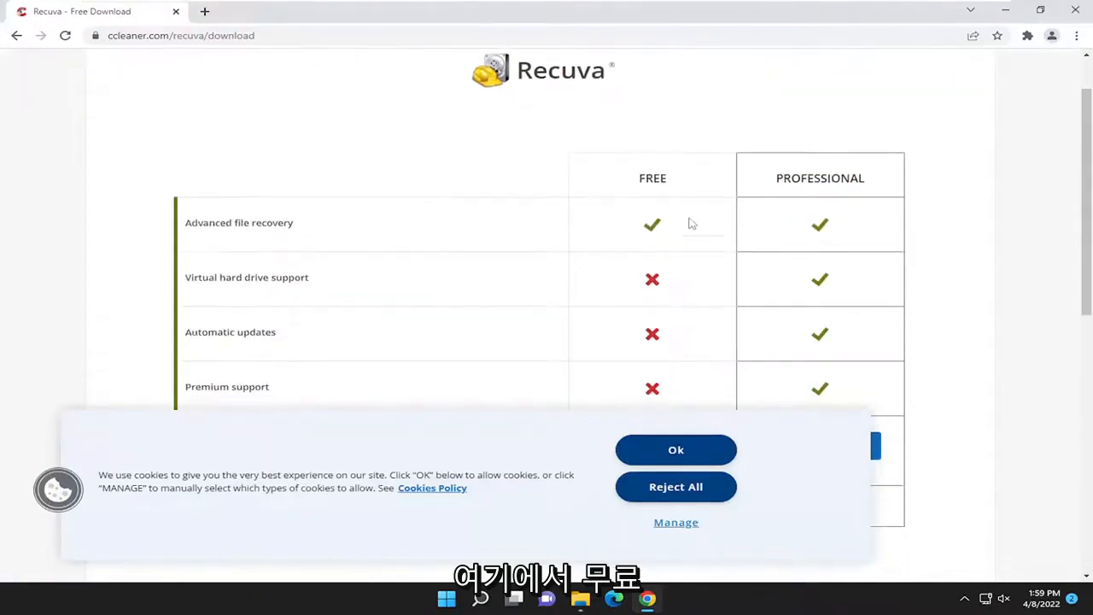
scroll(697, 246, "down", 1)
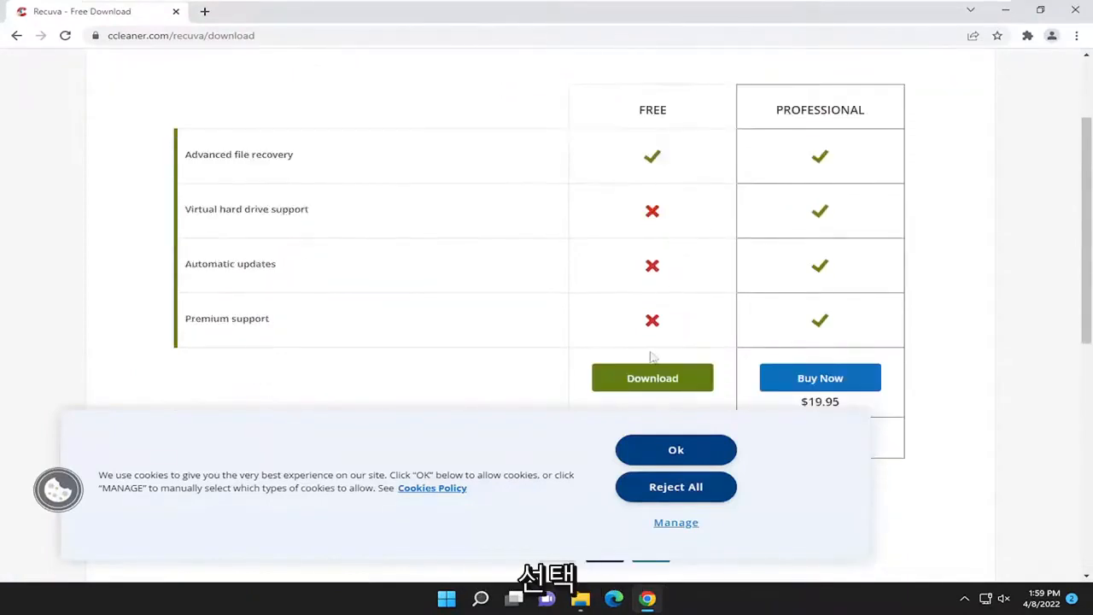
Download the free Recuva installer rcsetup153.exe and set it to open when done
left_click(655, 381)
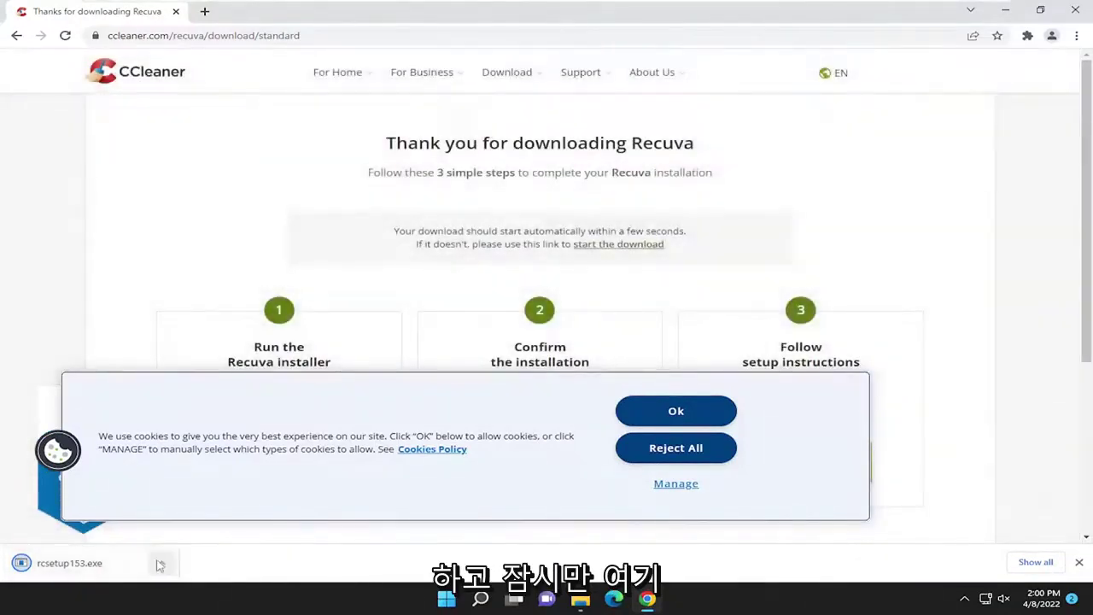
left_click(160, 564)
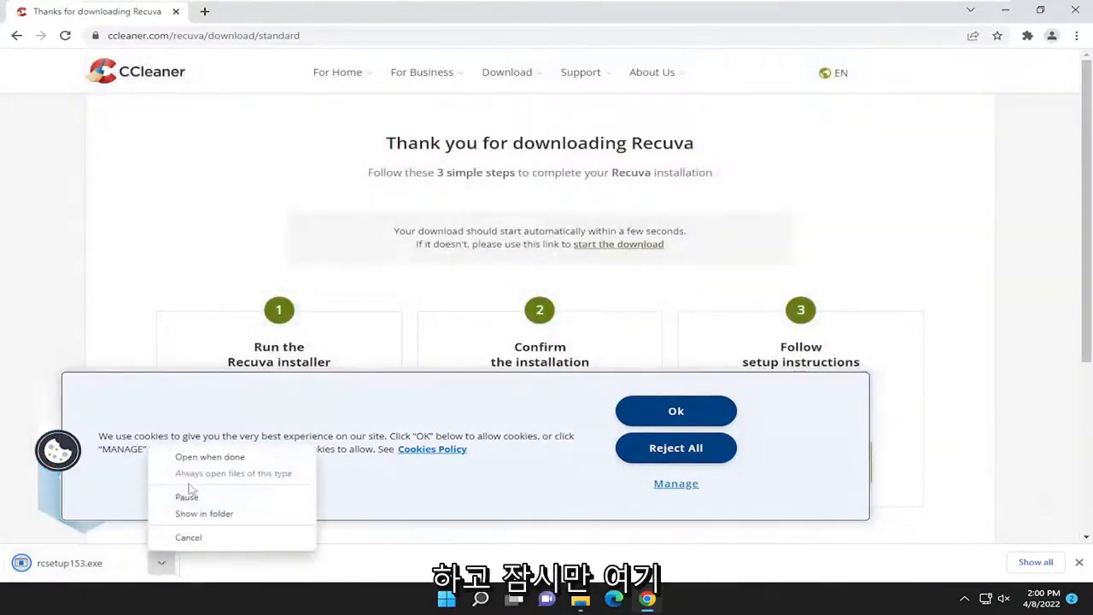
left_click(209, 456)
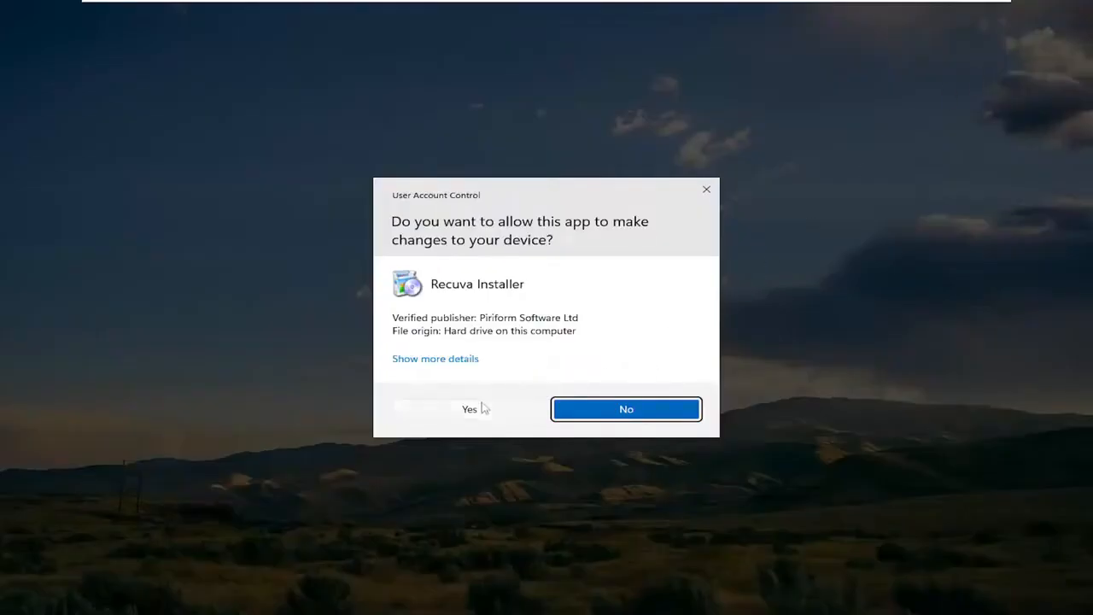
Allow the Recuva installer, decline the duplicate prompt, and close Explorer and Chrome
left_click(469, 409)
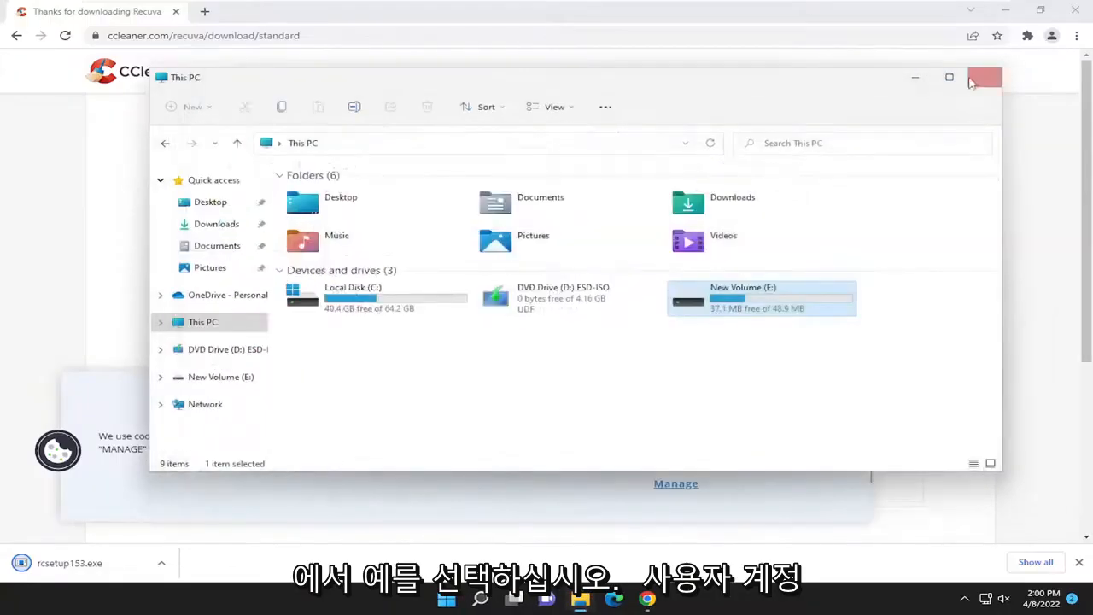
left_click(982, 78)
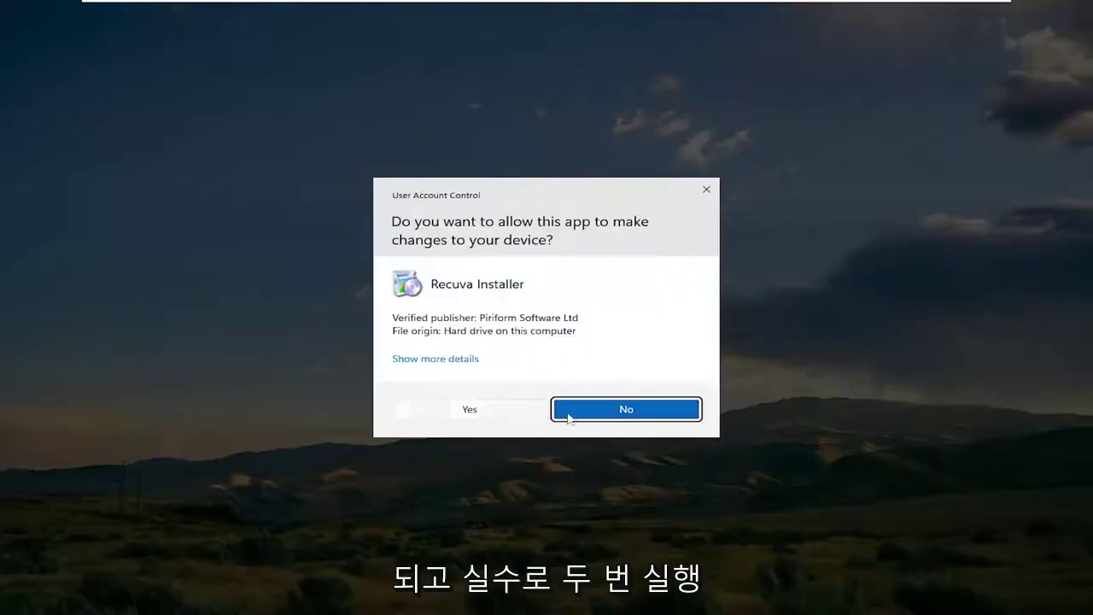
left_click(626, 409)
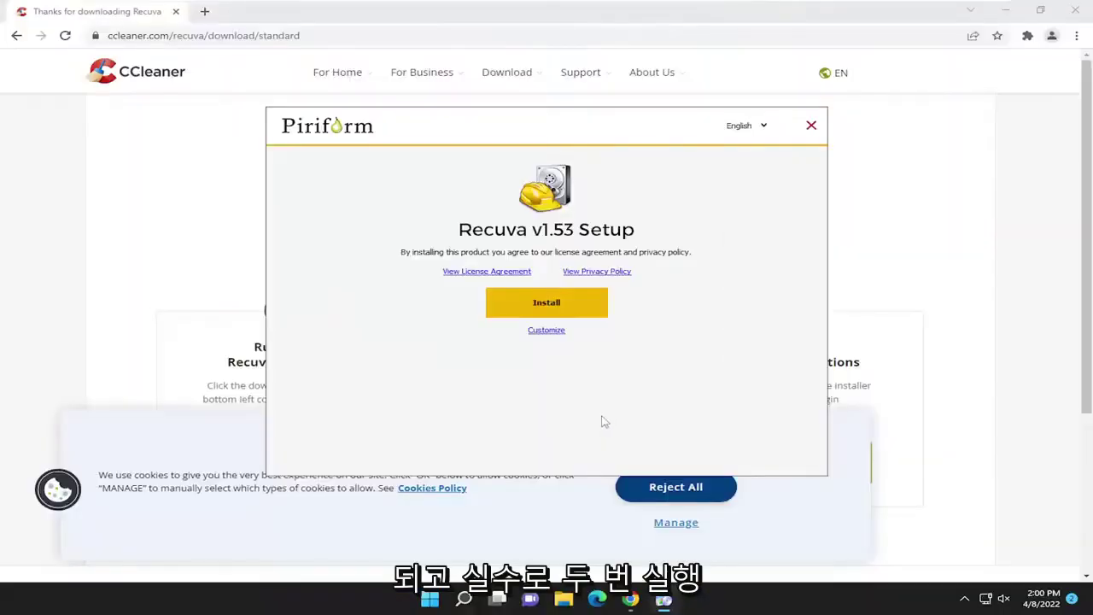
left_click(1076, 8)
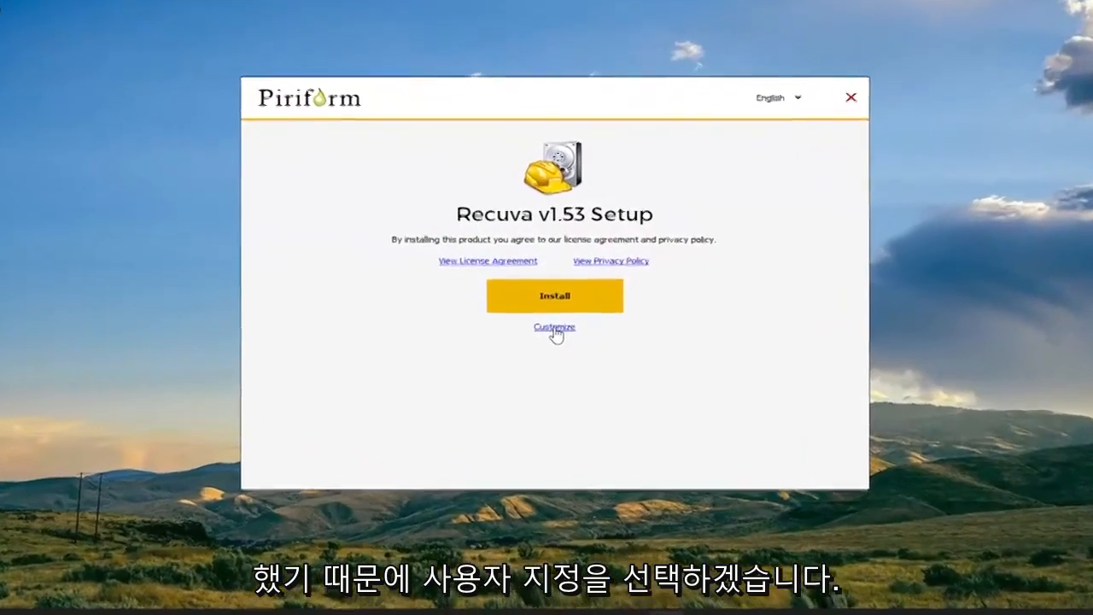
Install Recuva v1.53 customized to keep only Add Desktop Shortcut, skipping release notes
left_click(555, 328)
left_click(477, 325)
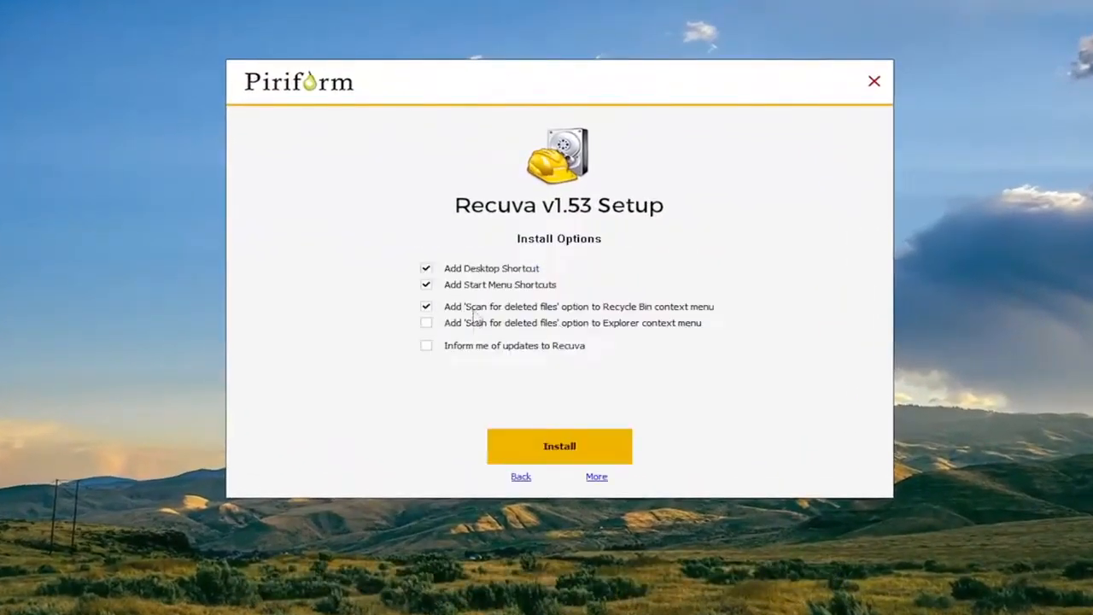
left_click(482, 285)
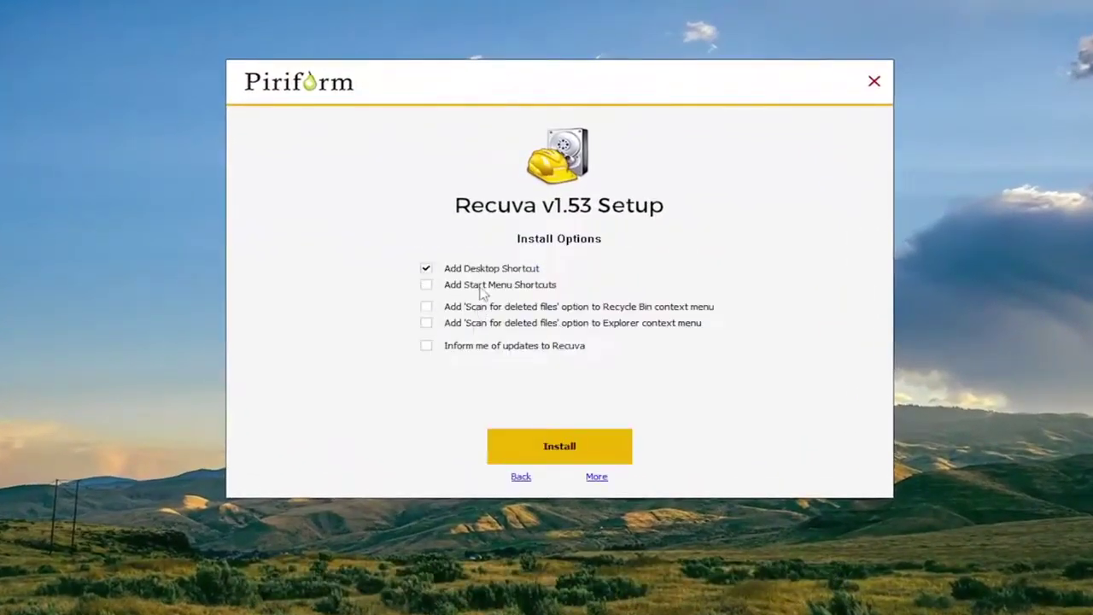
left_click(551, 450)
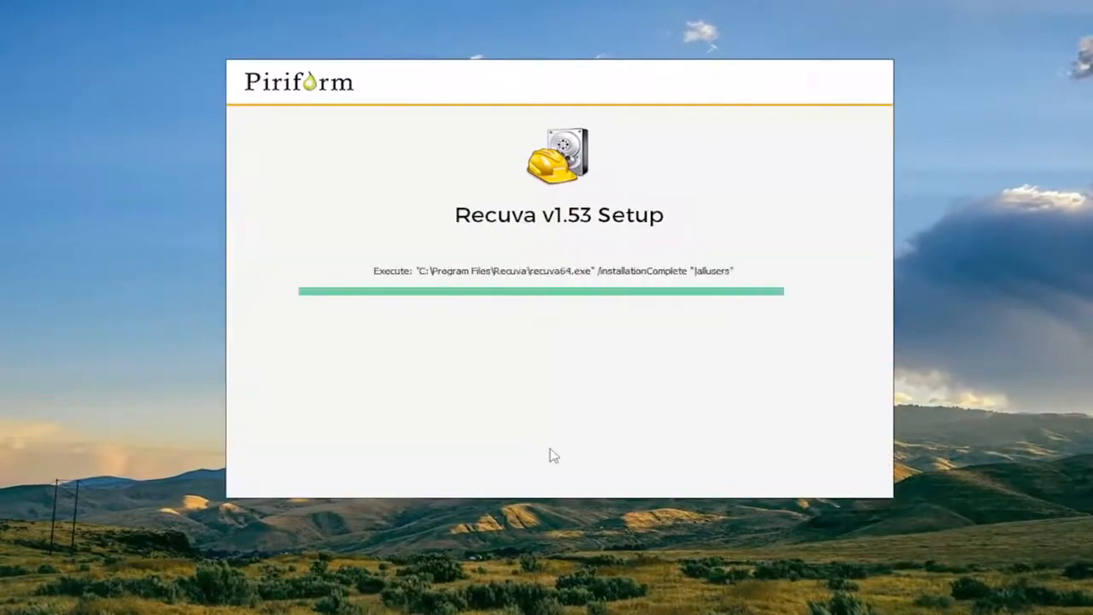
left_click(515, 328)
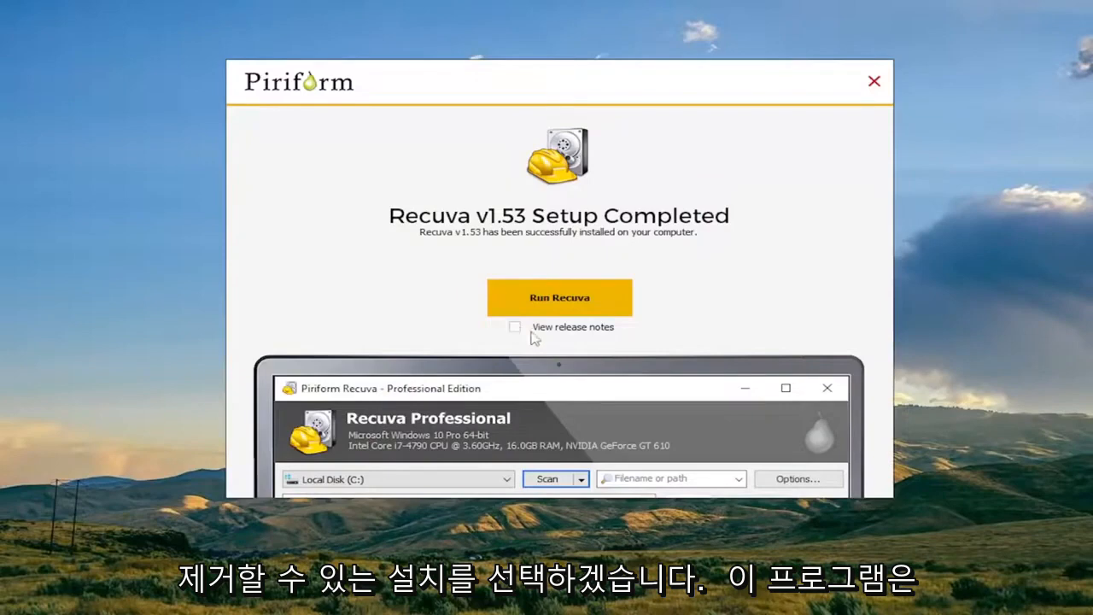
Start the Recuva Wizard keeping All Files and choosing a specific location
left_click(554, 297)
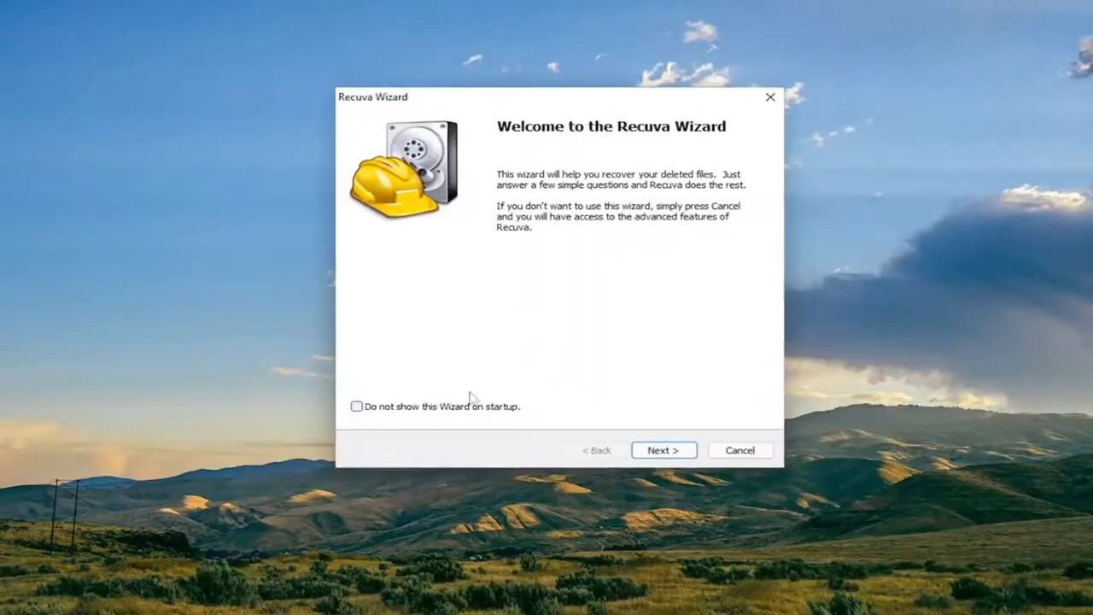
left_click(670, 456)
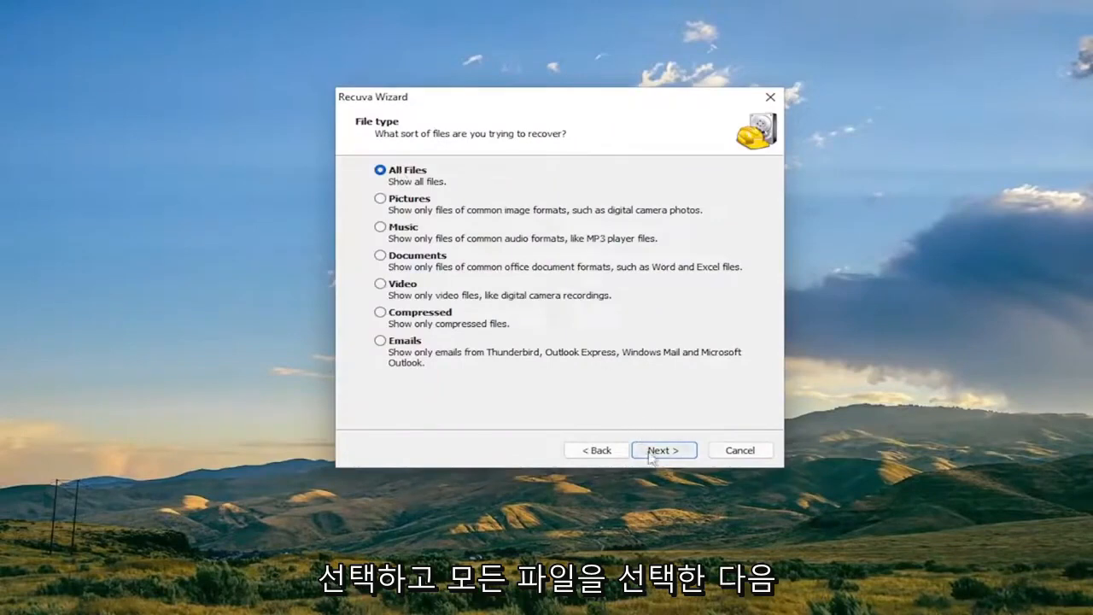
left_click(653, 454)
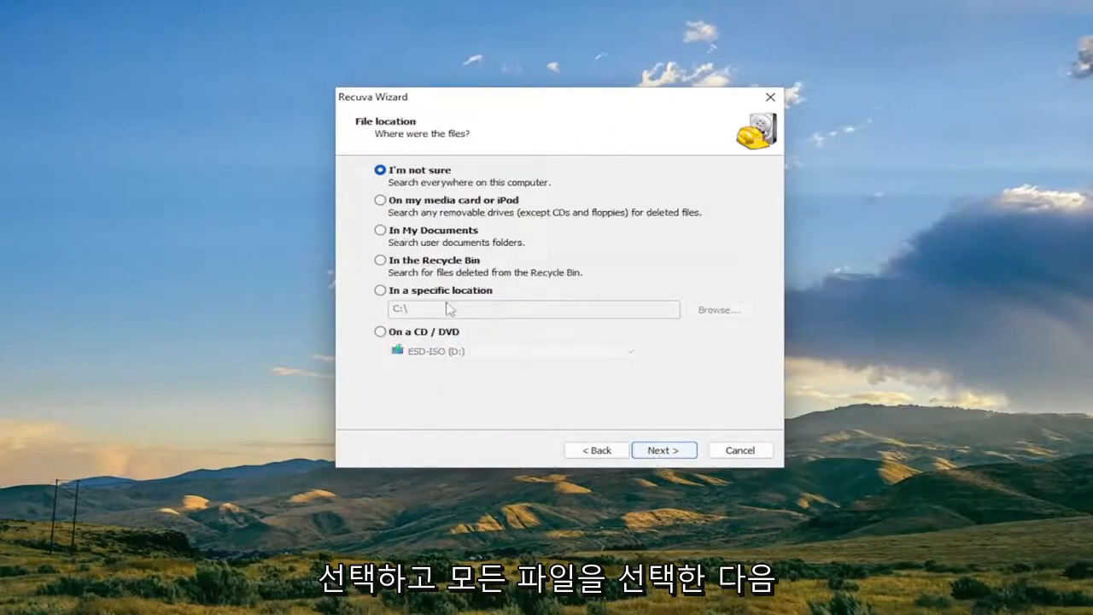
left_click(400, 293)
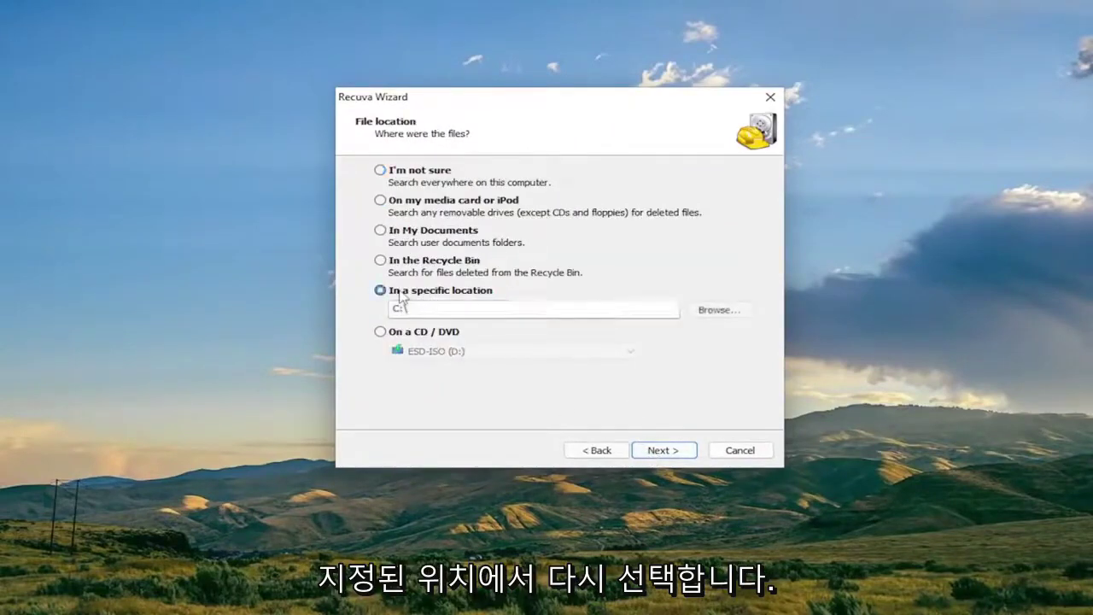
Browse to New Volume (E:) as the location and start the scan, which finds no files
left_click(719, 311)
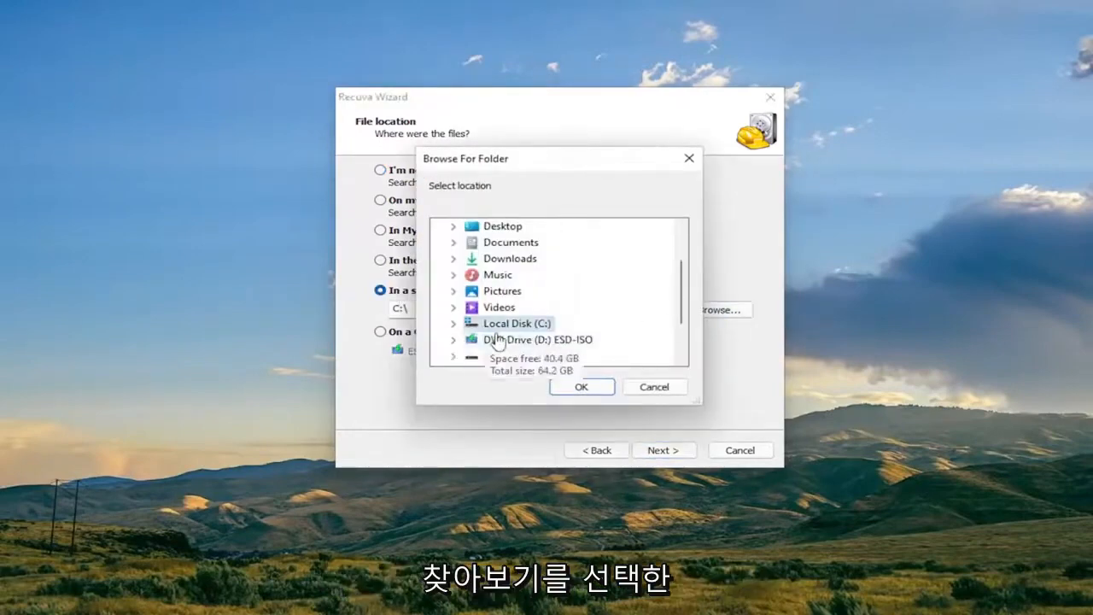
scroll(466, 333, "down", 1)
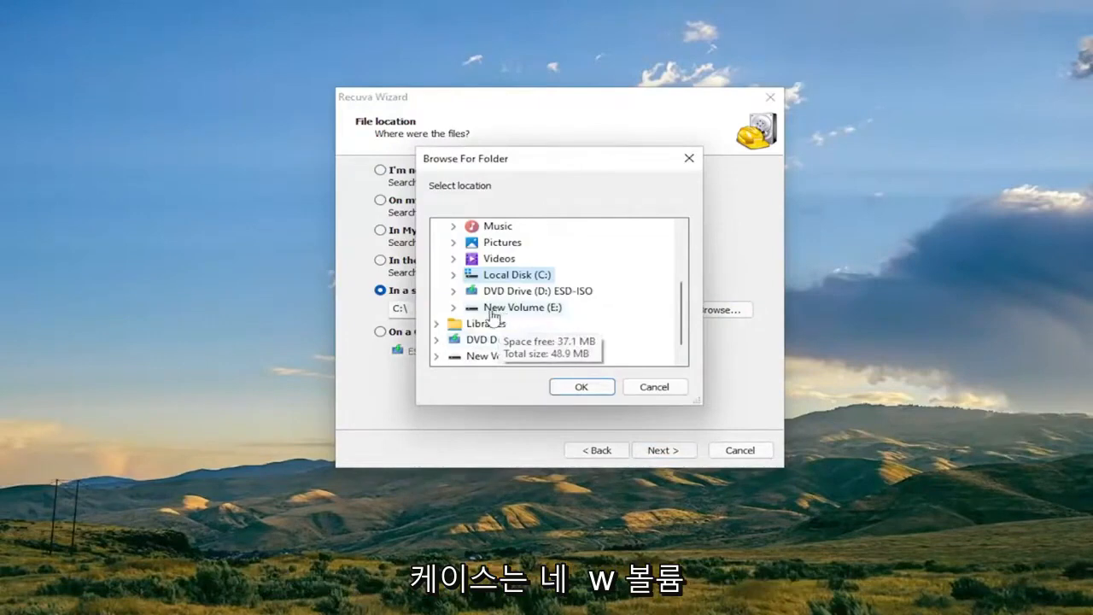
left_click(514, 309)
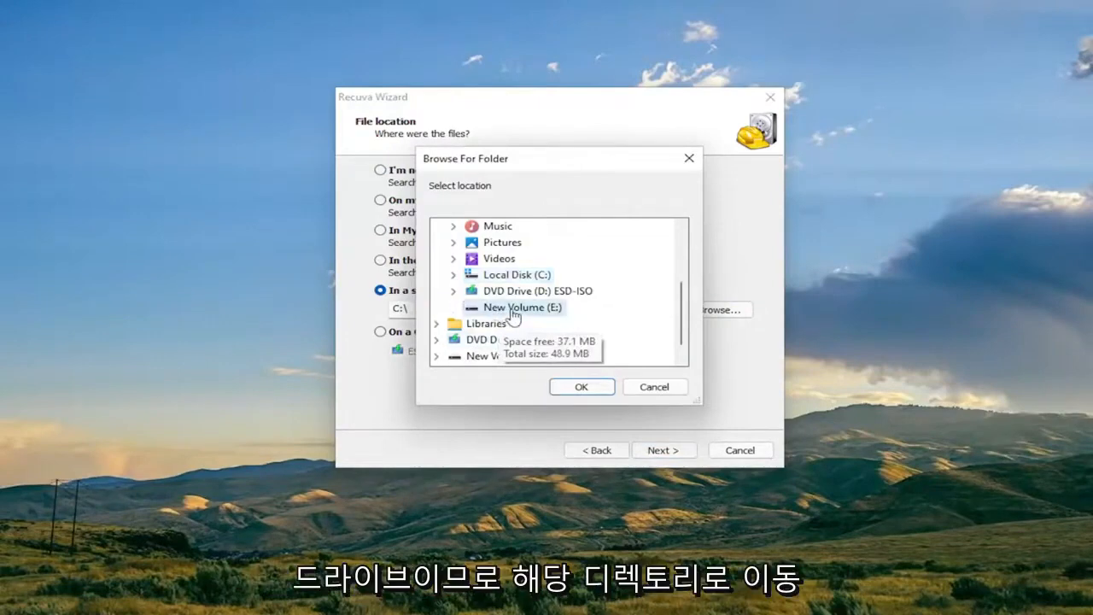
left_click(582, 387)
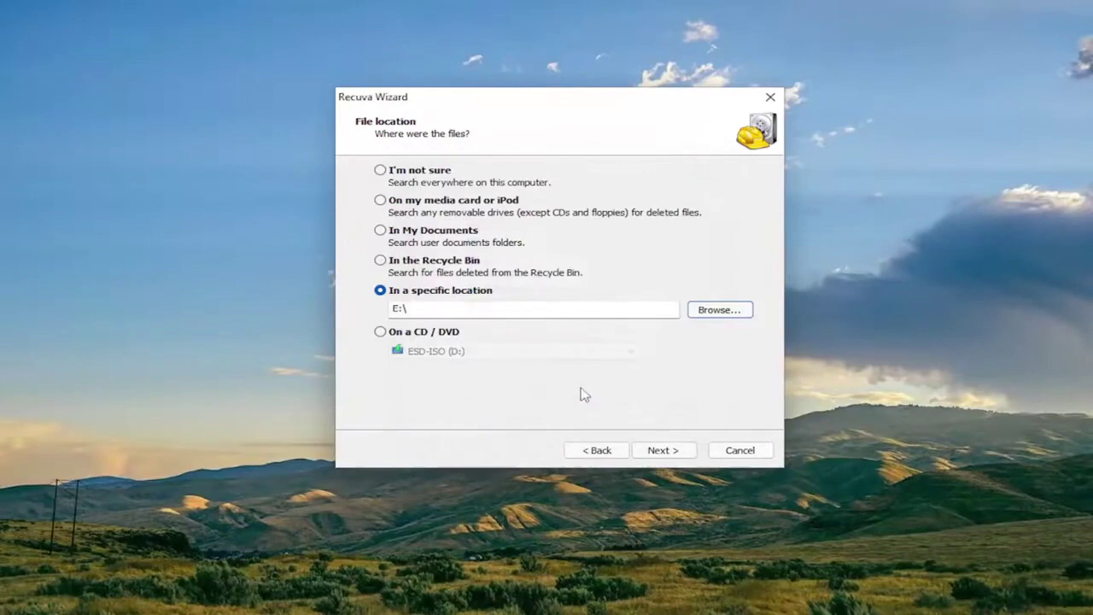
left_click(663, 450)
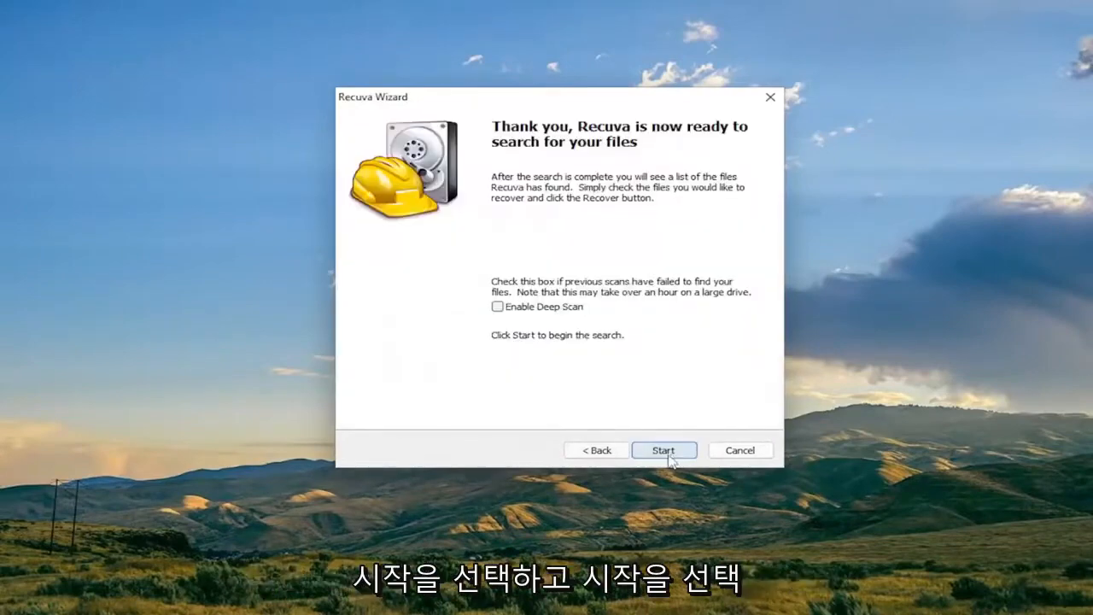
left_click(663, 450)
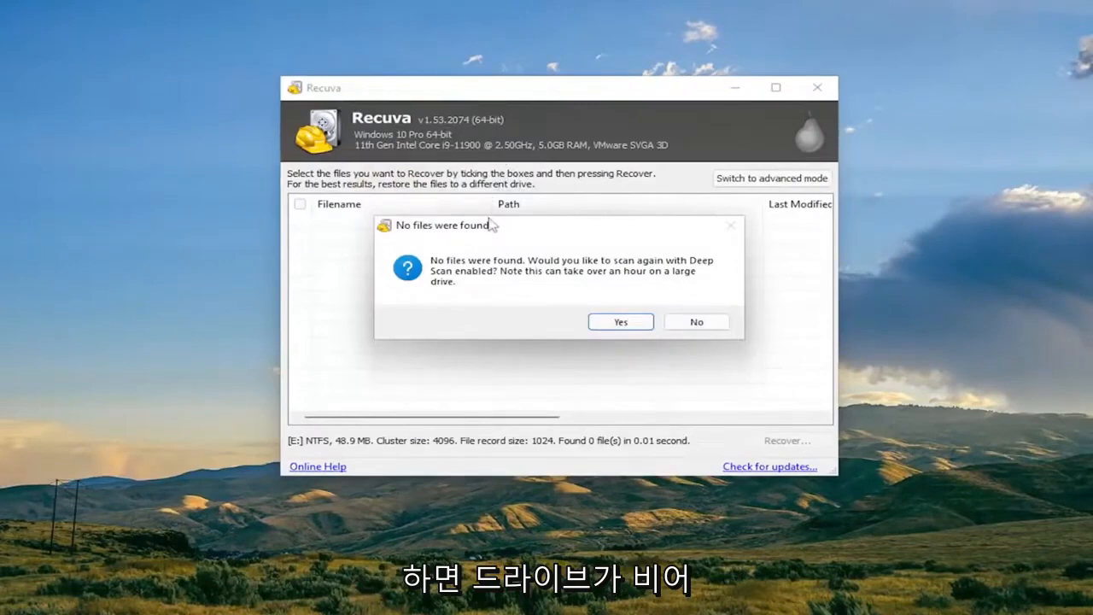
Answer Yes to deep scan E:, still finding 0 files, then close Recuva
left_click_drag(389, 226, 381, 247)
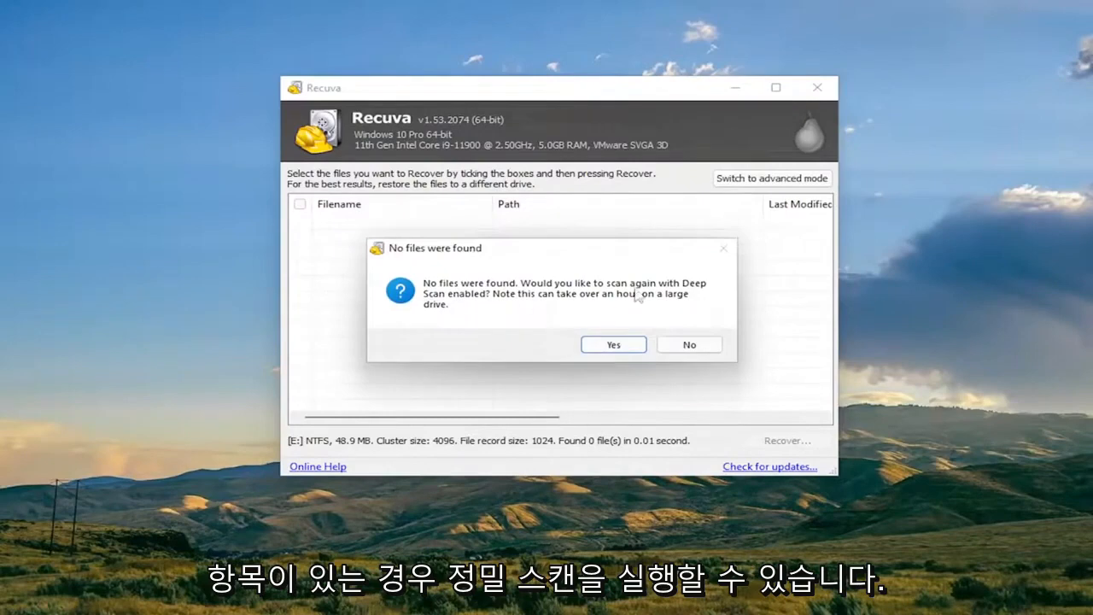
left_click(613, 344)
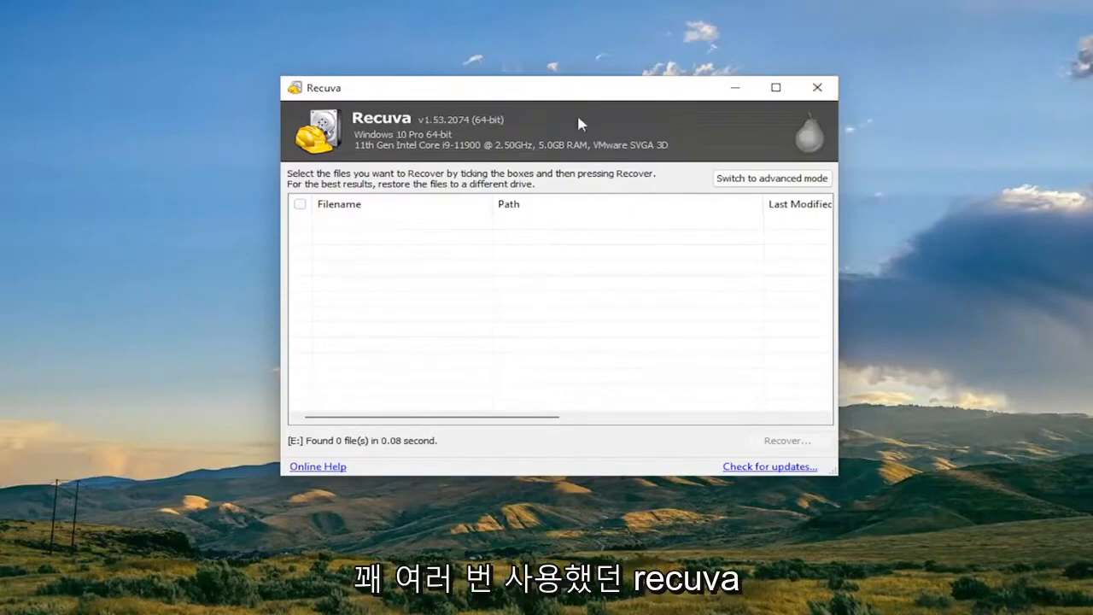
left_click(819, 88)
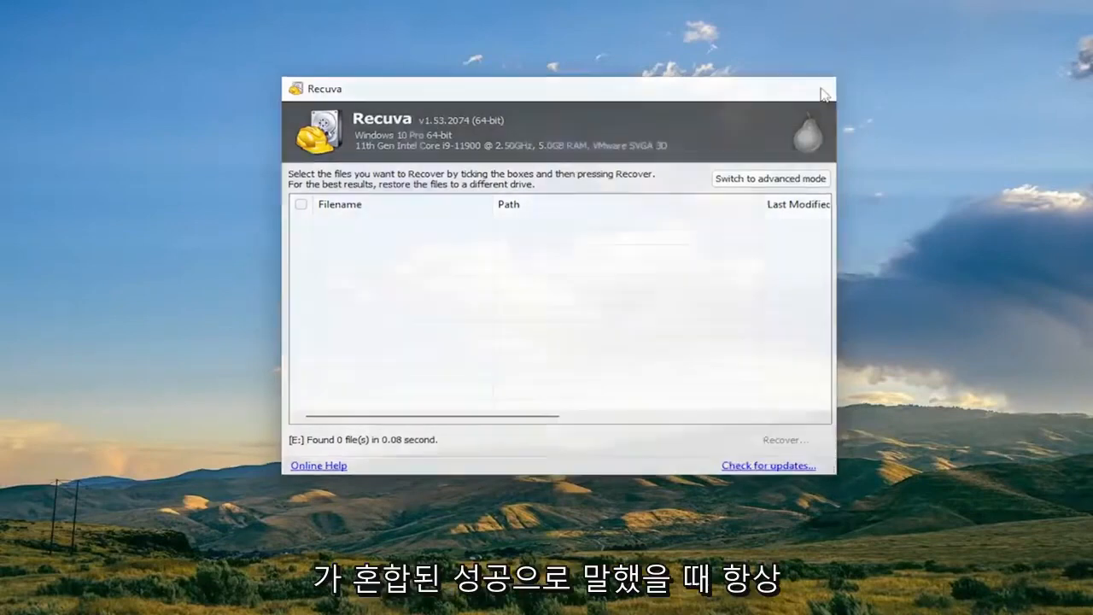